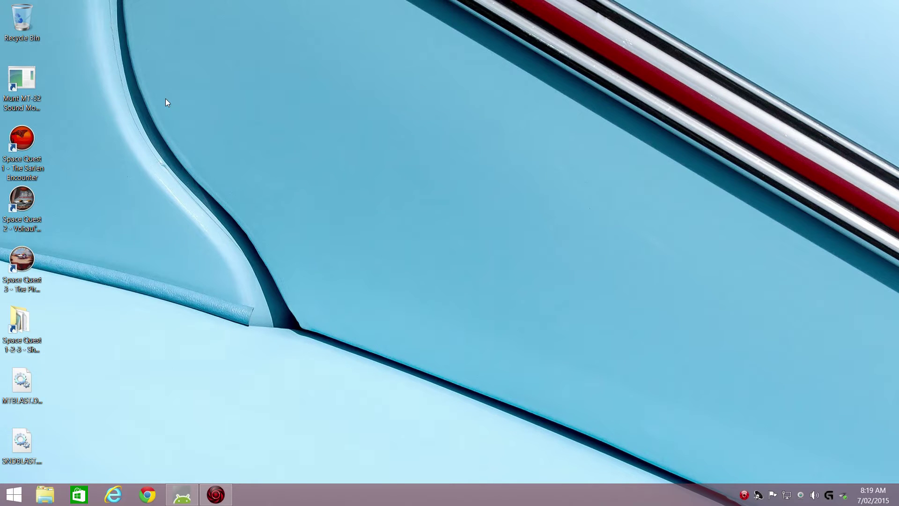
# Step: Open dosboxSQ3.conf from the Space Quest 3 folder of the GOG game install and reposition its window
pyautogui.doubleClick(20, 322)
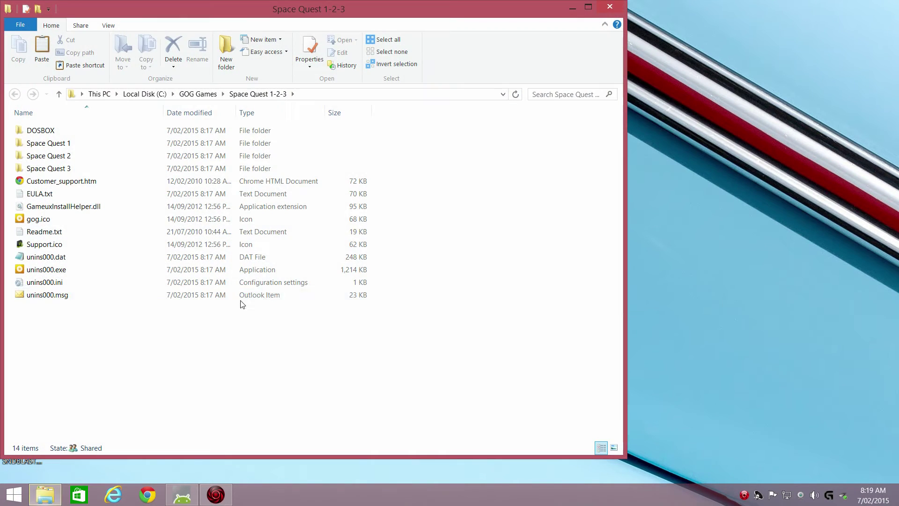
pyautogui.moveTo(176, 10); pyautogui.dragTo(327, 25)
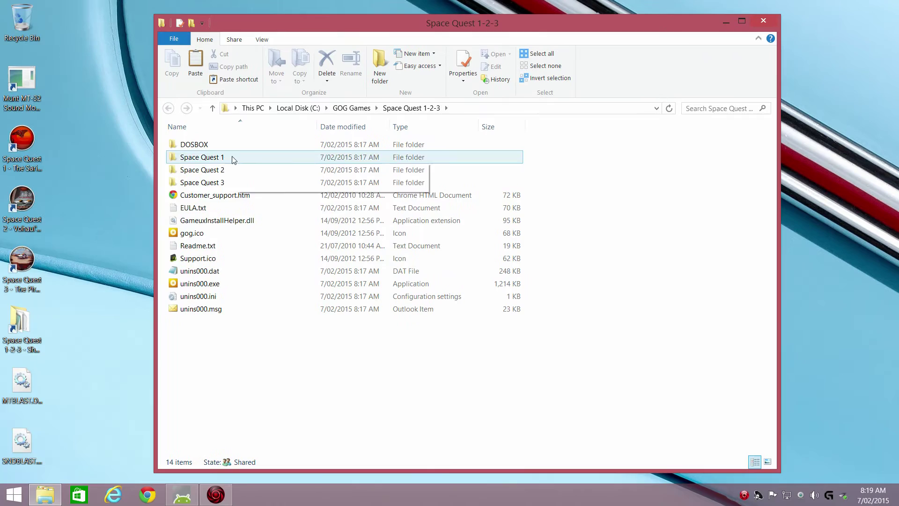
pyautogui.click(202, 183)
pyautogui.doubleClick(202, 183)
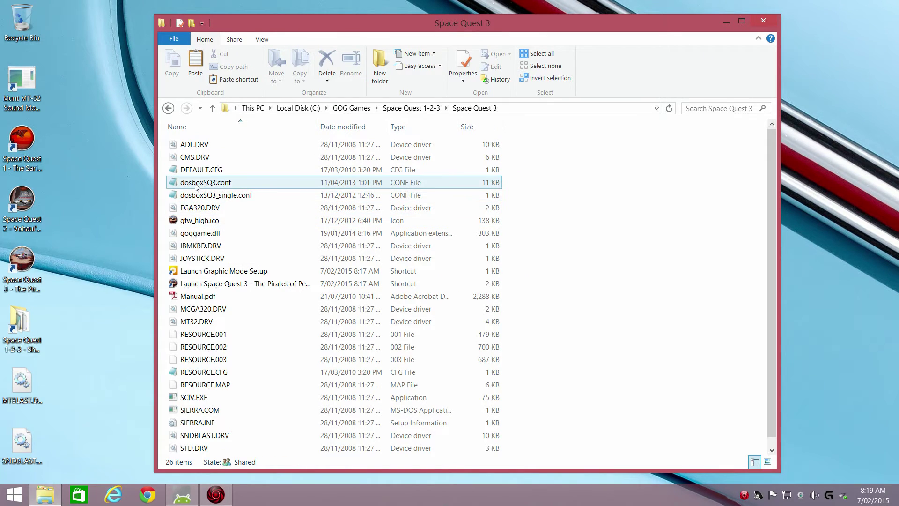
pyautogui.doubleClick(196, 184)
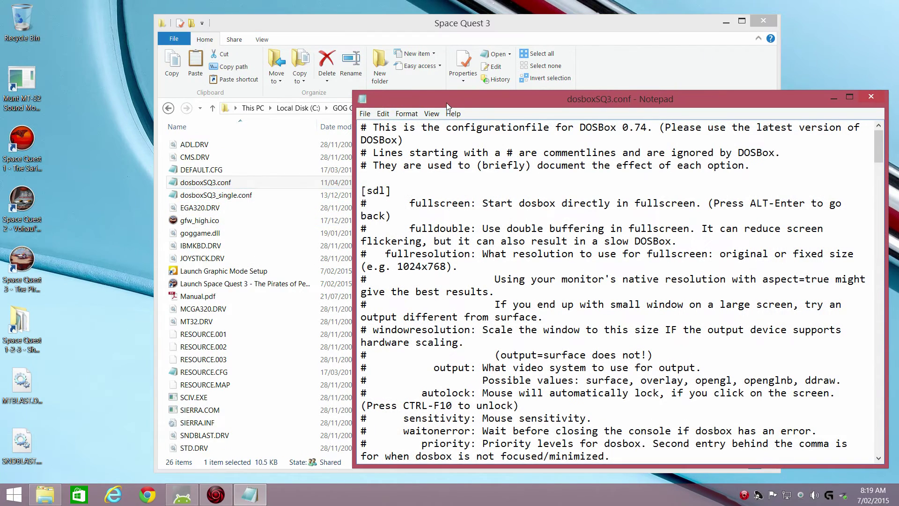
pyautogui.moveTo(295, 38); pyautogui.dragTo(282, 33)
pyautogui.moveTo(726, 206); pyautogui.dragTo(827, 192)
# Step: In the [sdl] section, set fullscreen to false and fullresolution to 1920x1080
pyautogui.scroll(-6, 301, 218)
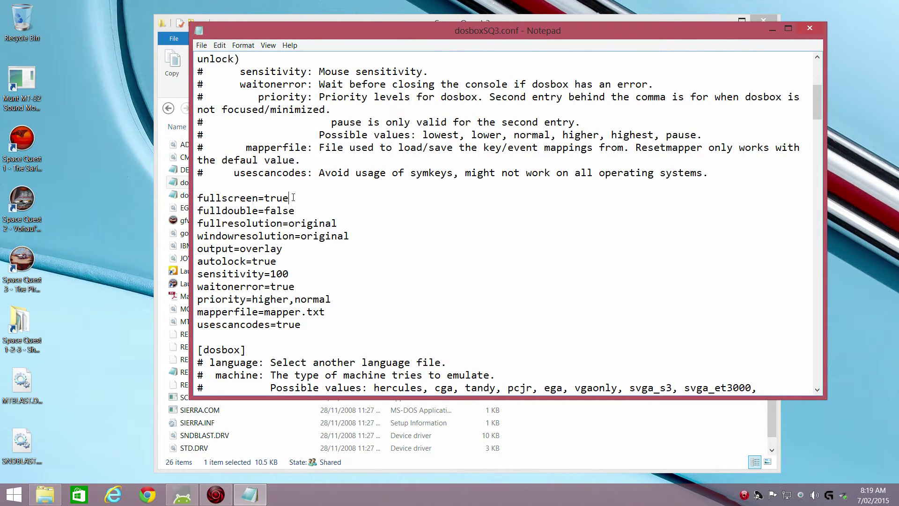
pyautogui.moveTo(290, 198); pyautogui.dragTo(267, 199)
pyautogui.write('false')
pyautogui.moveTo(341, 223); pyautogui.dragTo(287, 223)
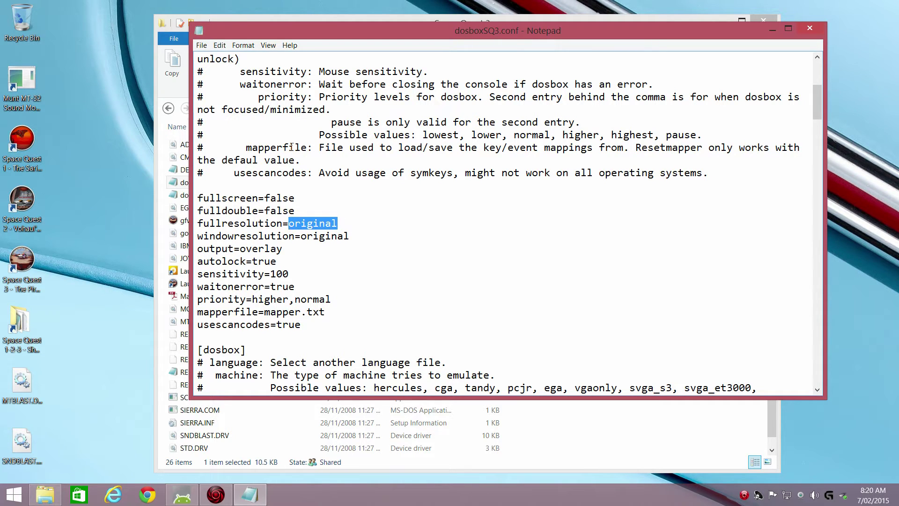
pyautogui.write('19')
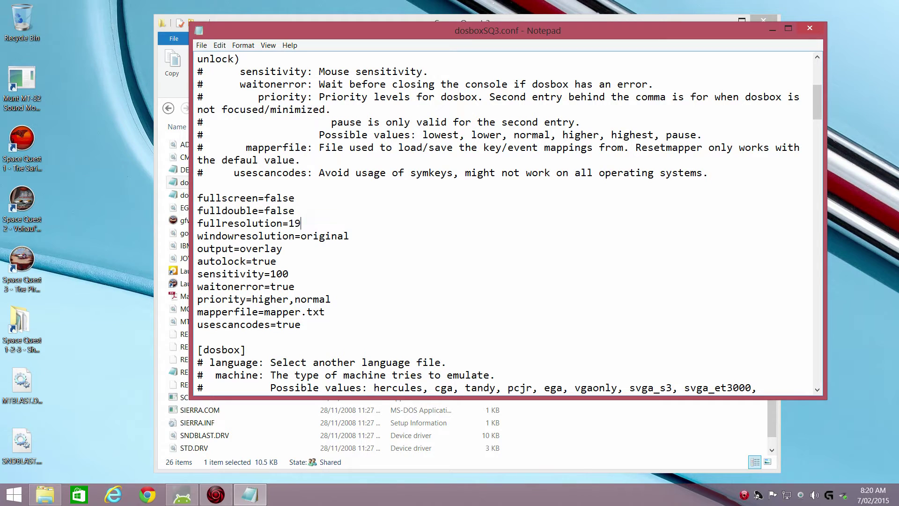
pyautogui.write('20x1080')
# Step: Set windowresolution to 800x600 and output to opengl in the [sdl] section
pyautogui.moveTo(349, 236); pyautogui.dragTo(301, 236)
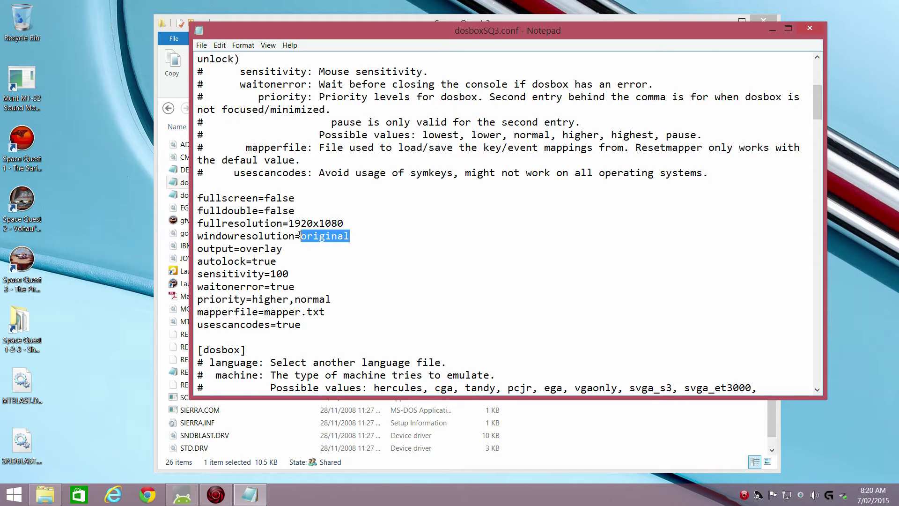
pyautogui.write('800x600')
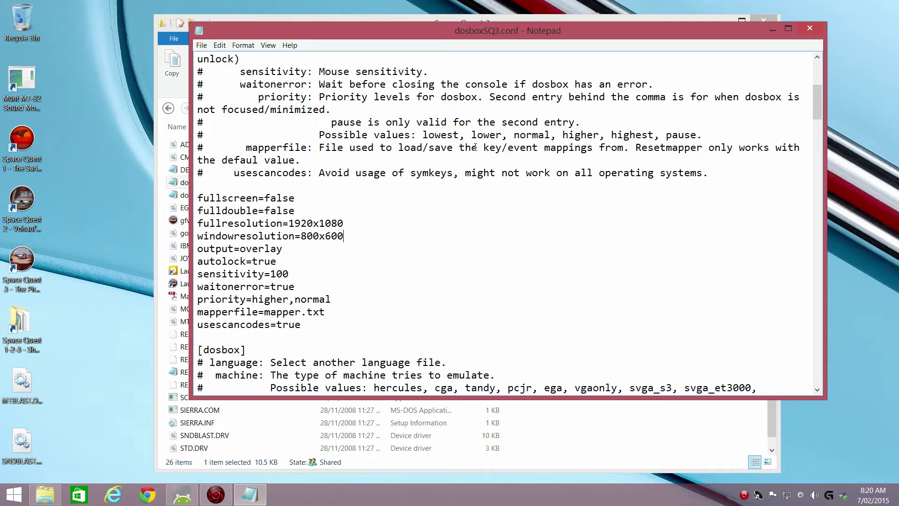
pyautogui.scroll(1, 495, 118)
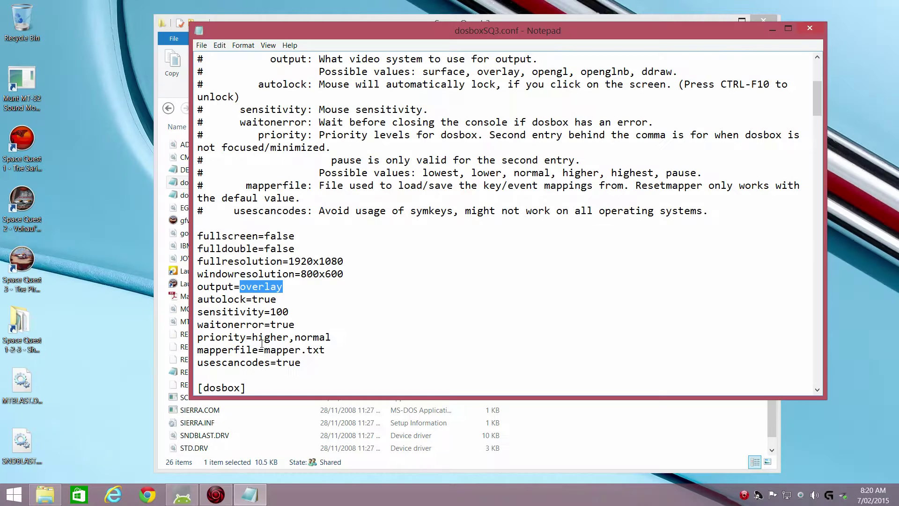
pyautogui.write('opengl')
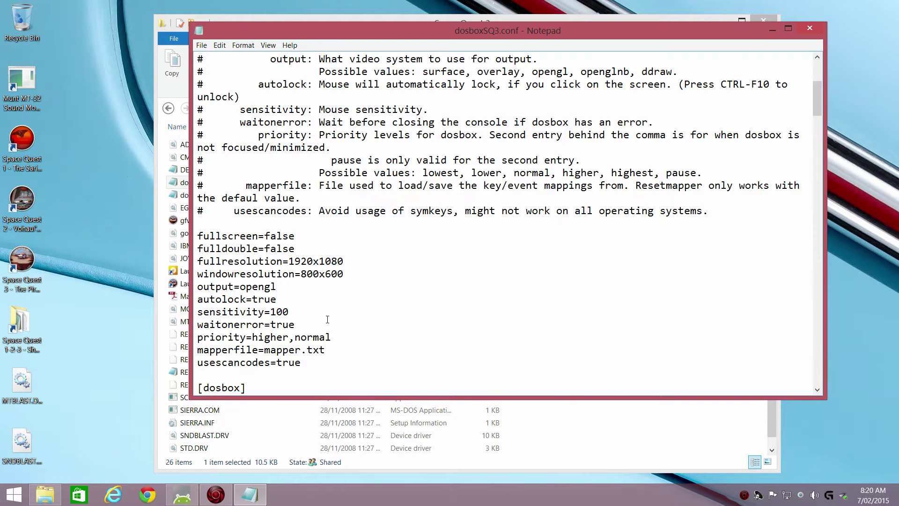
# Step: In the [render] section, set aspect to true and scaler to normal3x
pyautogui.scroll(-5, 328, 320)
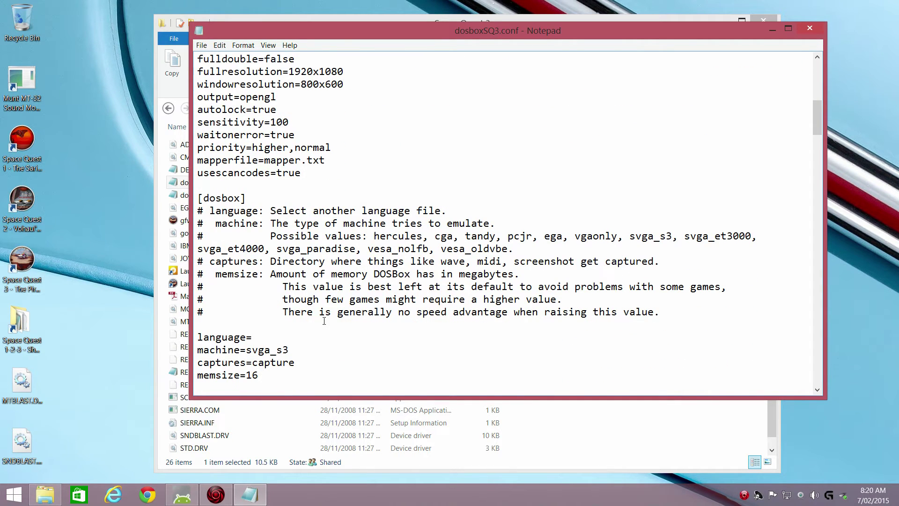
pyautogui.scroll(-5, 327, 319)
pyautogui.scroll(-1, 324, 321)
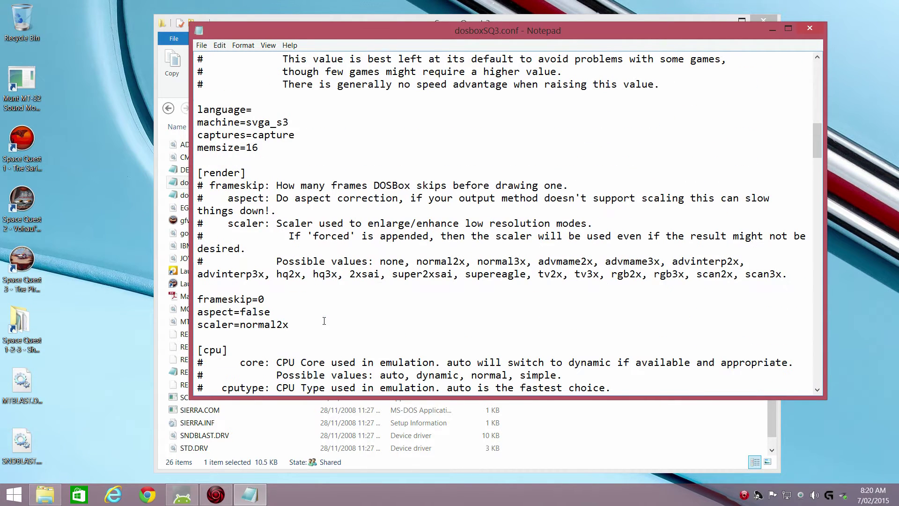
pyautogui.moveTo(271, 312); pyautogui.dragTo(240, 312)
pyautogui.write('true')
pyautogui.write('3')
# Step: In the [cpu] section, set cycles to fixed 4000
pyautogui.scroll(-2, 506, 222)
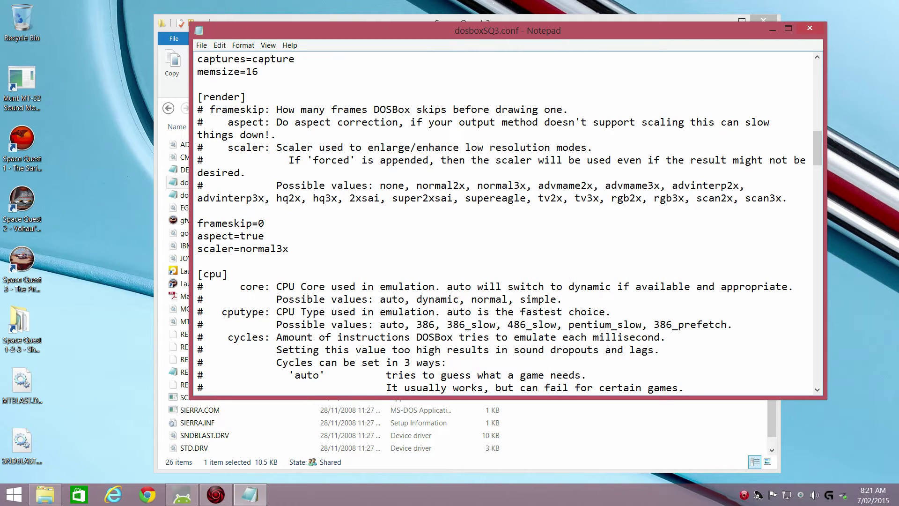
pyautogui.scroll(-7, 509, 224)
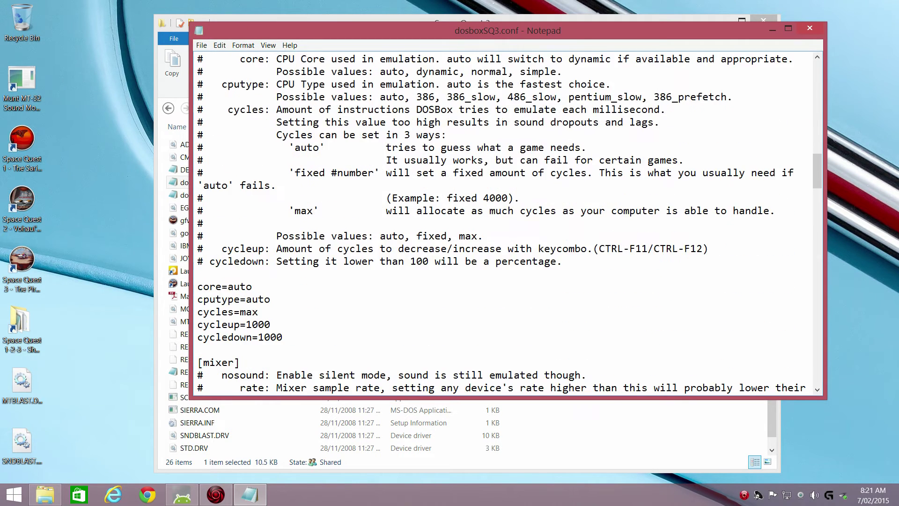
pyautogui.moveTo(261, 275); pyautogui.dragTo(238, 274)
pyautogui.write('fixe')
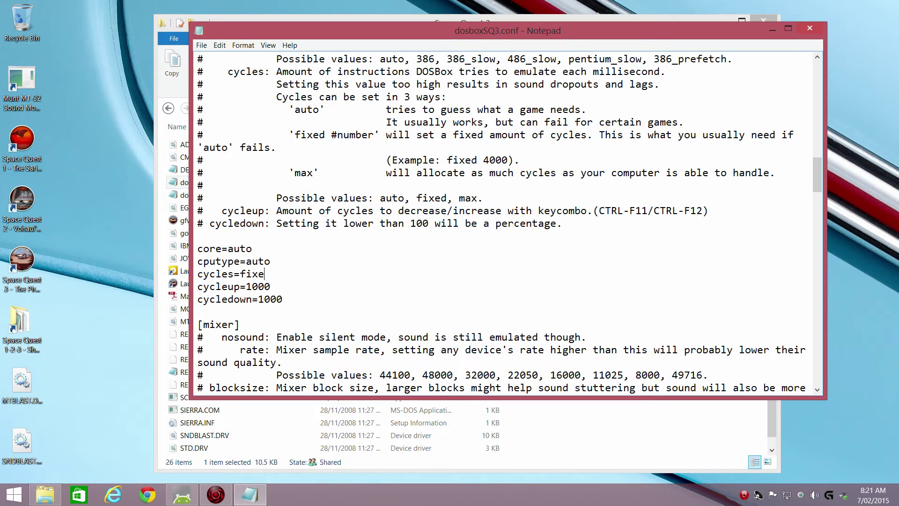
pyautogui.write('d 4000')
# Step: In the [mixer] section, set the sample rate to 48000
pyautogui.scroll(-2, 243, 268)
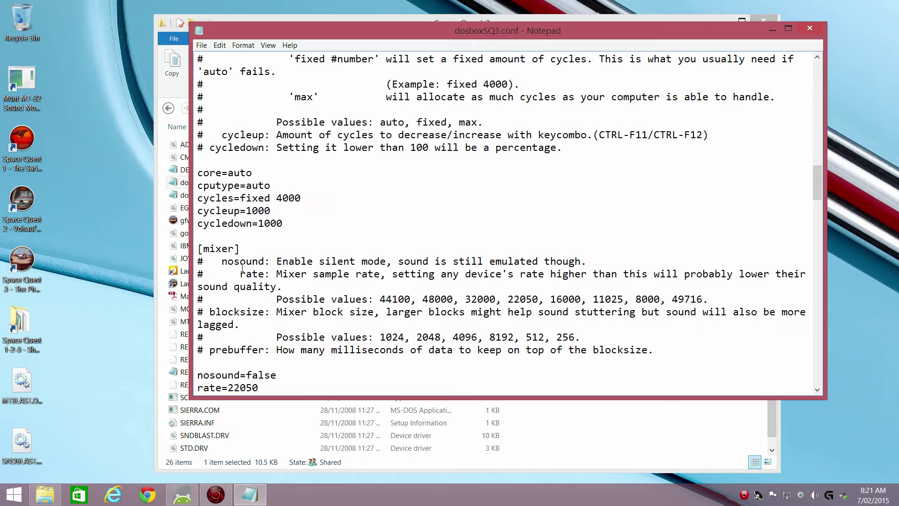
pyautogui.scroll(-2, 239, 268)
pyautogui.scroll(-2, 239, 267)
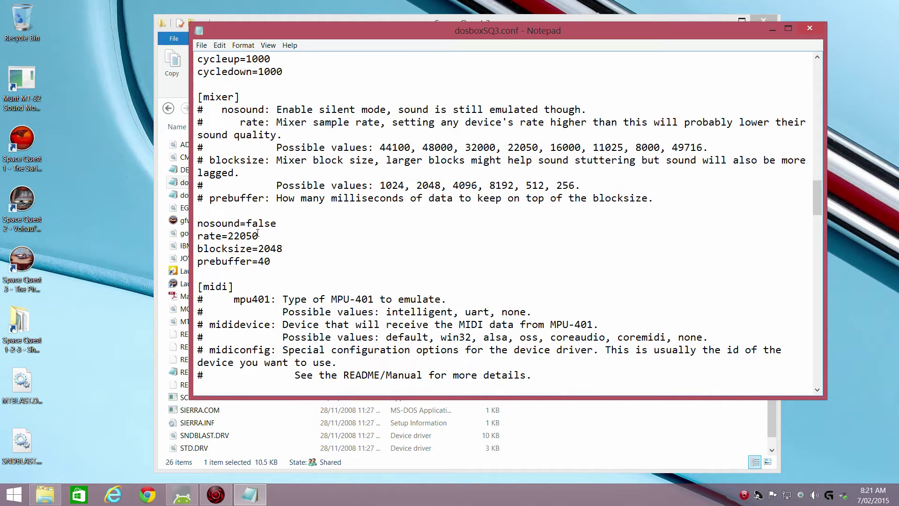
pyautogui.moveTo(259, 235); pyautogui.dragTo(229, 235)
pyautogui.write('48000')
# Step: Launch the Munt MT-32 emulator from the desktop and return to the [midi] section of dosboxSQ3.conf
pyautogui.scroll(-4, 509, 223)
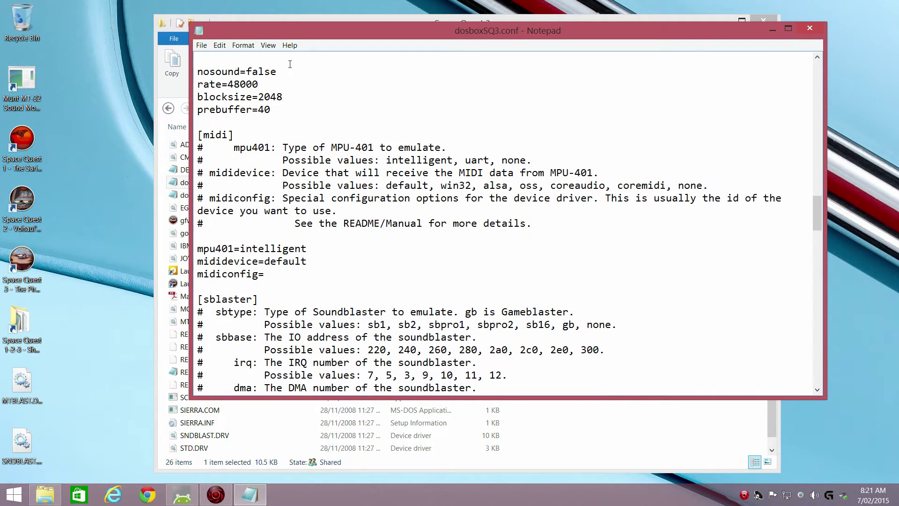
pyautogui.moveTo(291, 33); pyautogui.dragTo(342, 97)
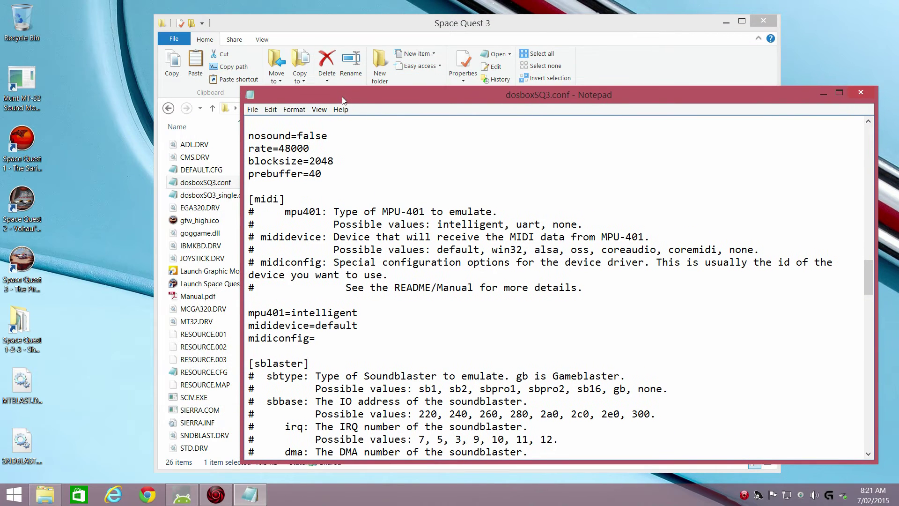
pyautogui.doubleClick(27, 81)
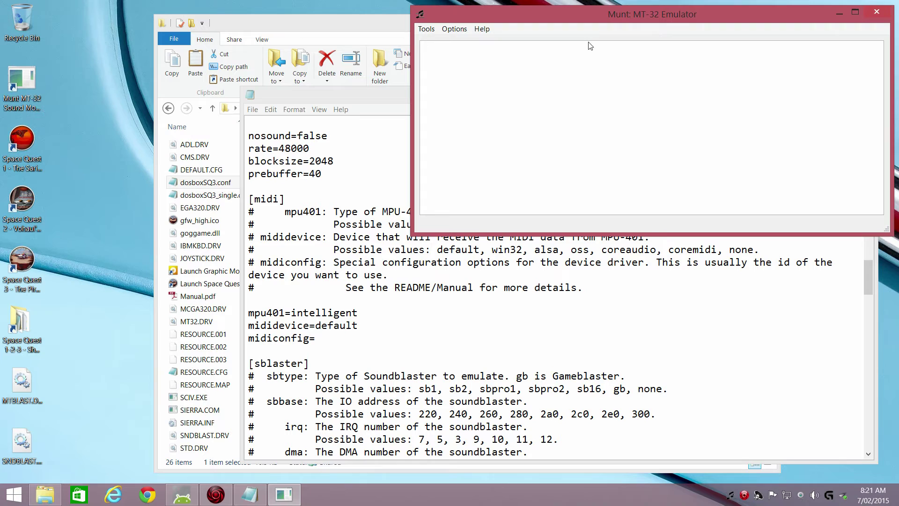
pyautogui.hotkey('alt', 'Tab')
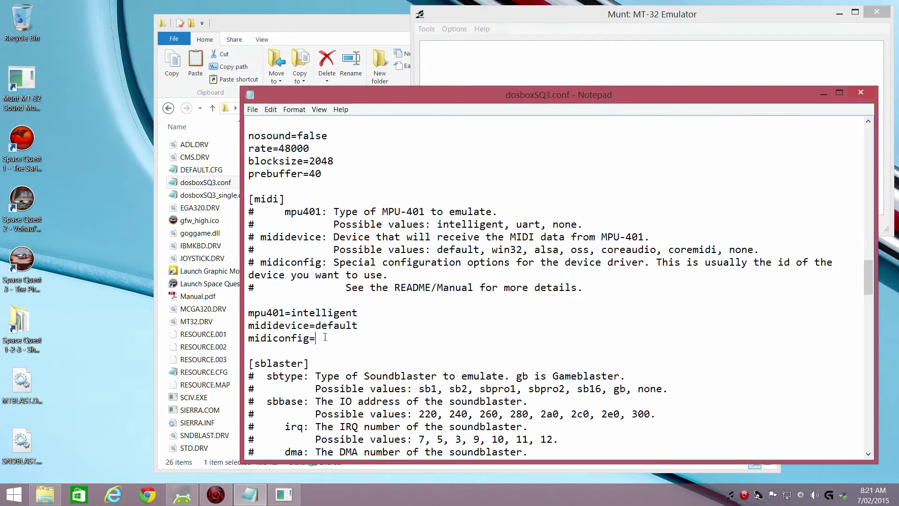
# Step: Launch DOSBox.exe from the DOSBOX subfolder of the Space Quest 1-2-3 folder
pyautogui.moveTo(291, 26); pyautogui.dragTo(210, 24)
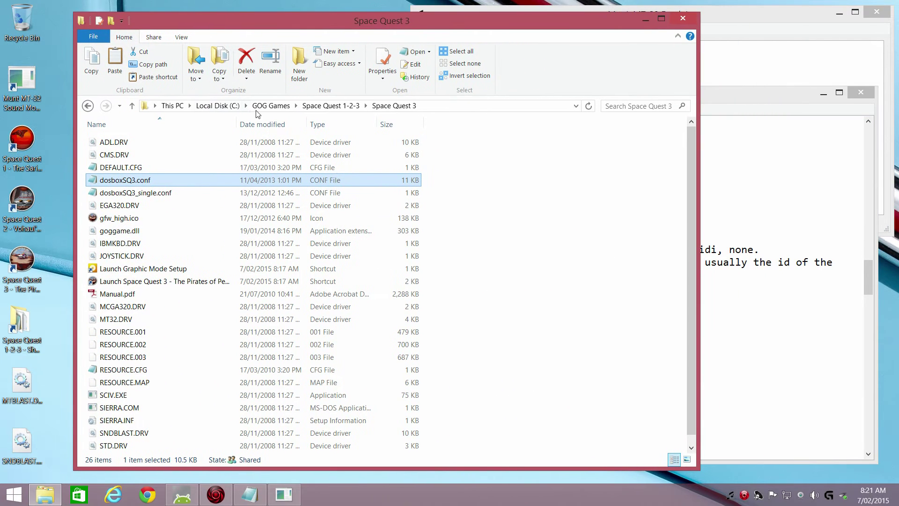
pyautogui.click(325, 107)
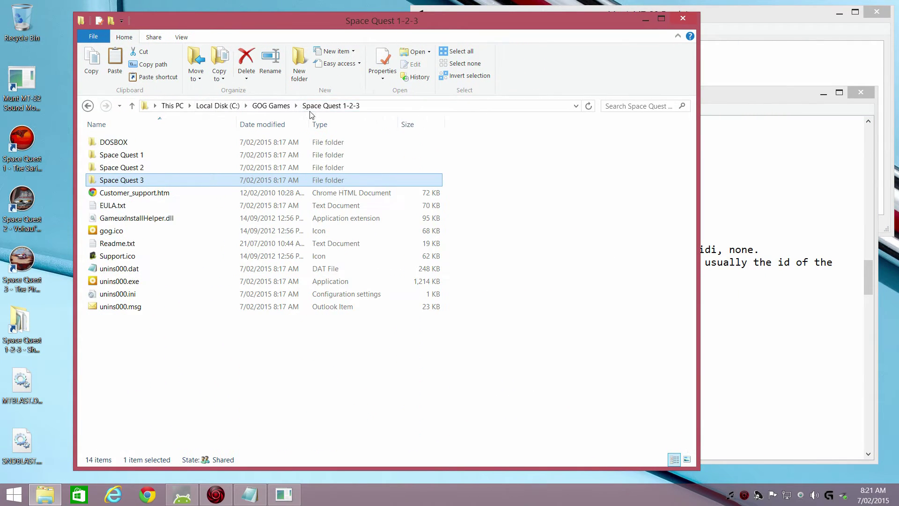
pyautogui.doubleClick(118, 143)
pyautogui.doubleClick(117, 145)
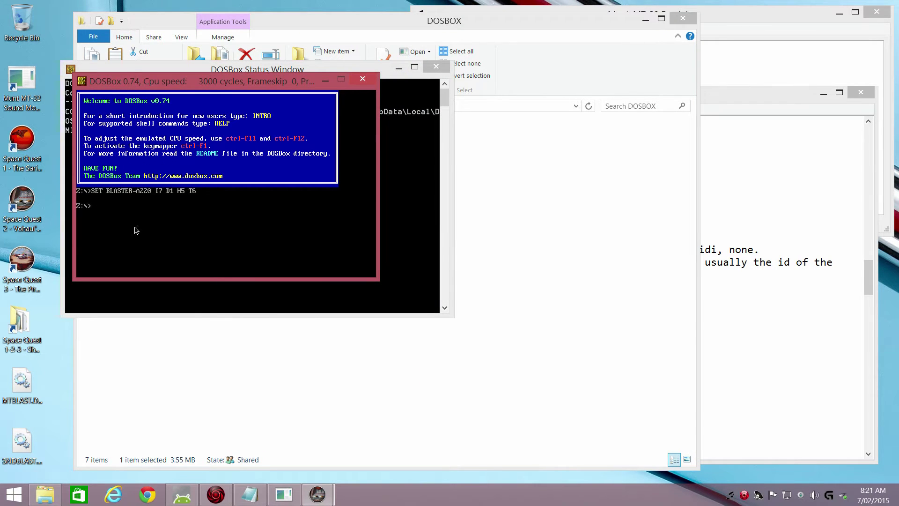
# Step: Try mixer /midilist, list the MIDI devices with mixer /listmidi, and close DOSBox
pyautogui.write('mixer /midilist')
pyautogui.press('Return')
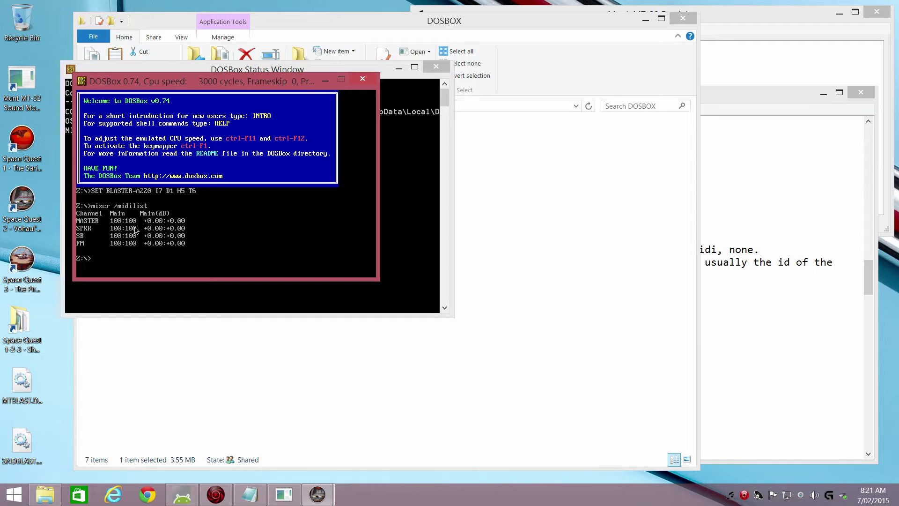
pyautogui.write('mixer /listmidi')
pyautogui.press('Return')
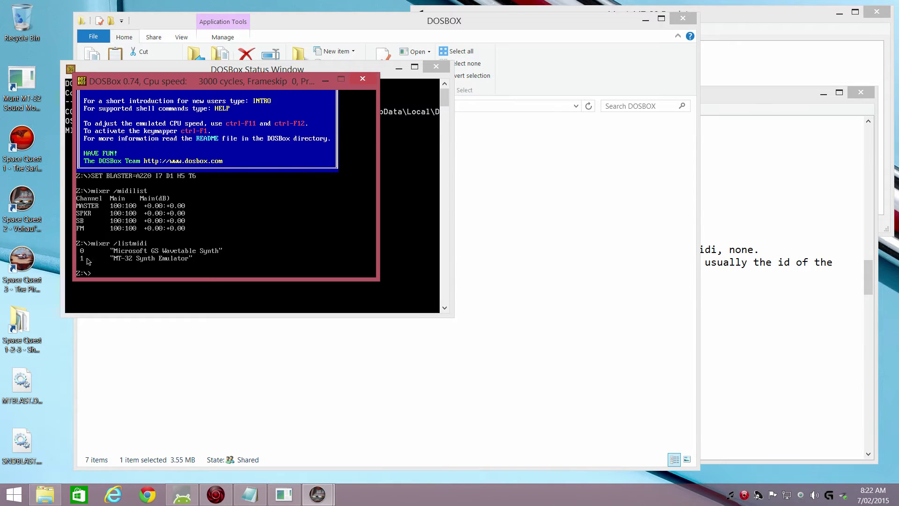
pyautogui.click(363, 79)
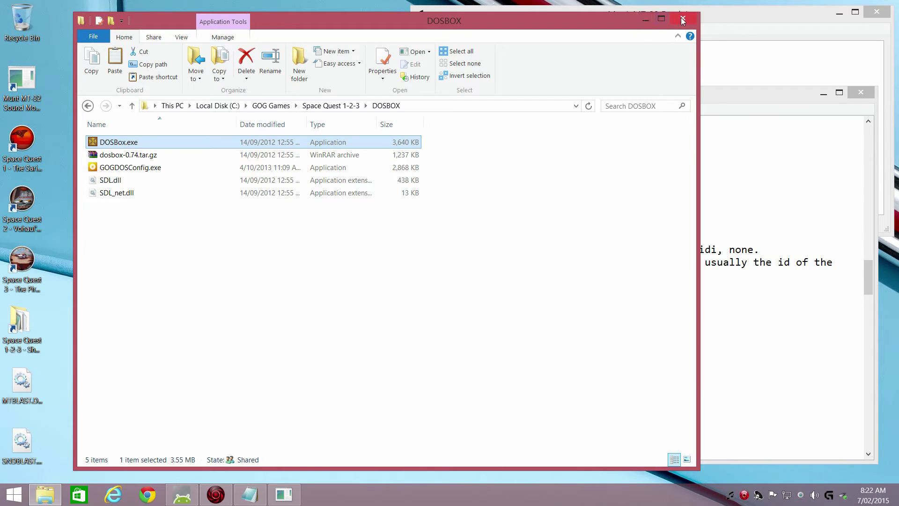
# Step: Minimize the DOSBOX folder window and set midiconfig to 1 in dosboxSQ3.conf
pyautogui.click(646, 23)
pyautogui.click(361, 338)
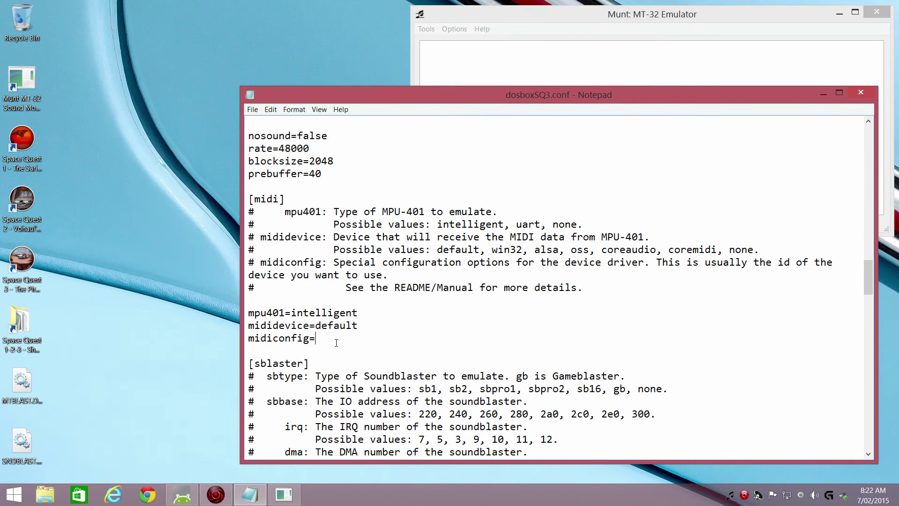
pyautogui.write('1')
# Step: In the [sblaster] section, set oplrate to 48000
pyautogui.scroll(-9, 340, 340)
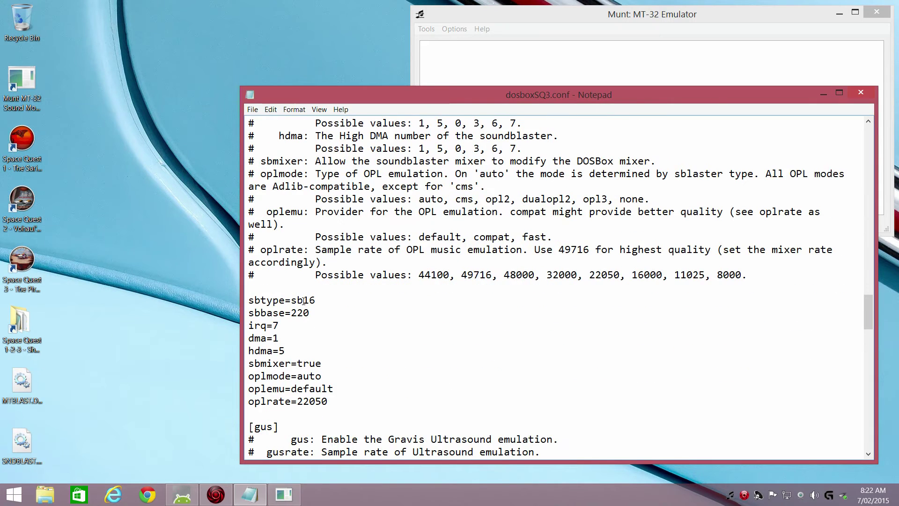
pyautogui.scroll(-2, 341, 338)
pyautogui.scroll(-1, 335, 311)
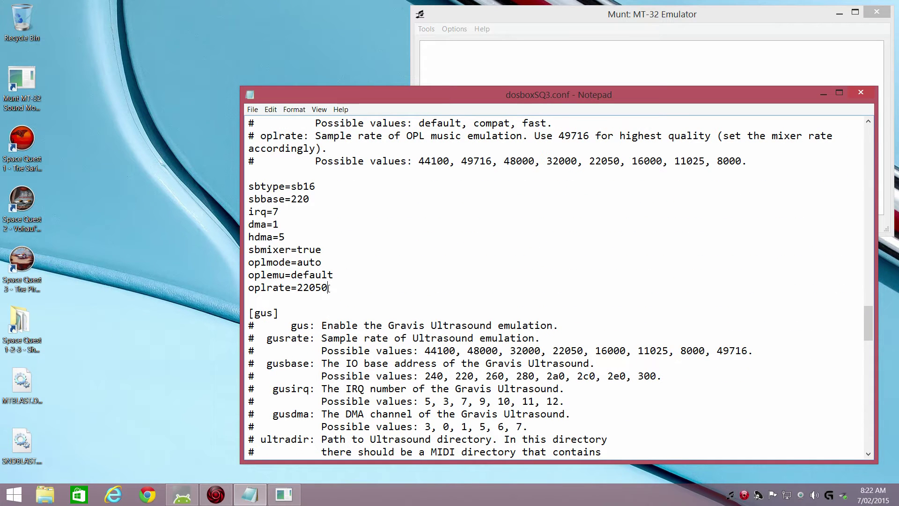
pyautogui.moveTo(329, 287); pyautogui.dragTo(296, 287)
pyautogui.write('48000')
# Step: Save the changes to dosboxSQ3.conf and close the file
pyautogui.click(253, 109)
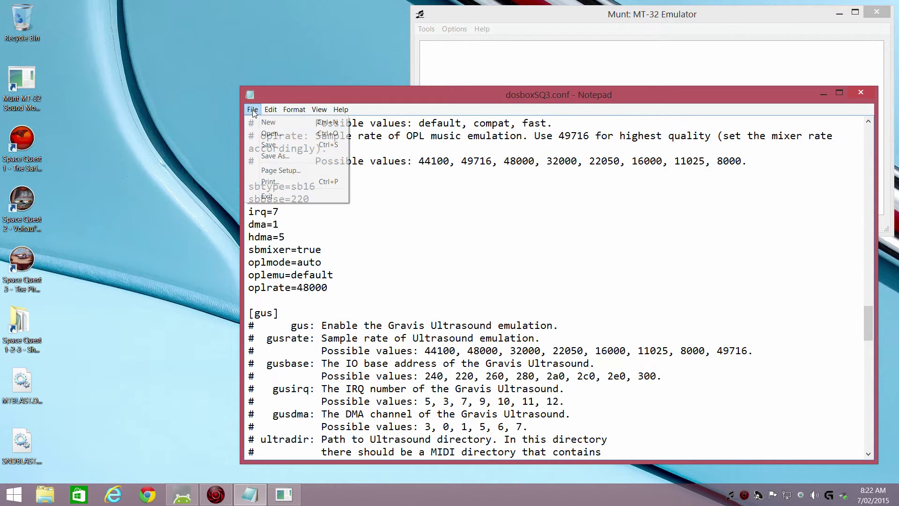
pyautogui.click(269, 145)
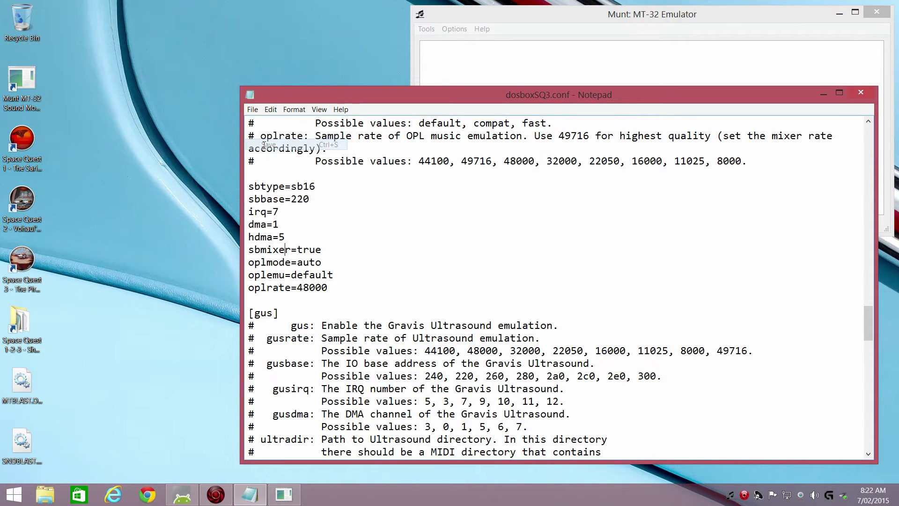
pyautogui.click(861, 93)
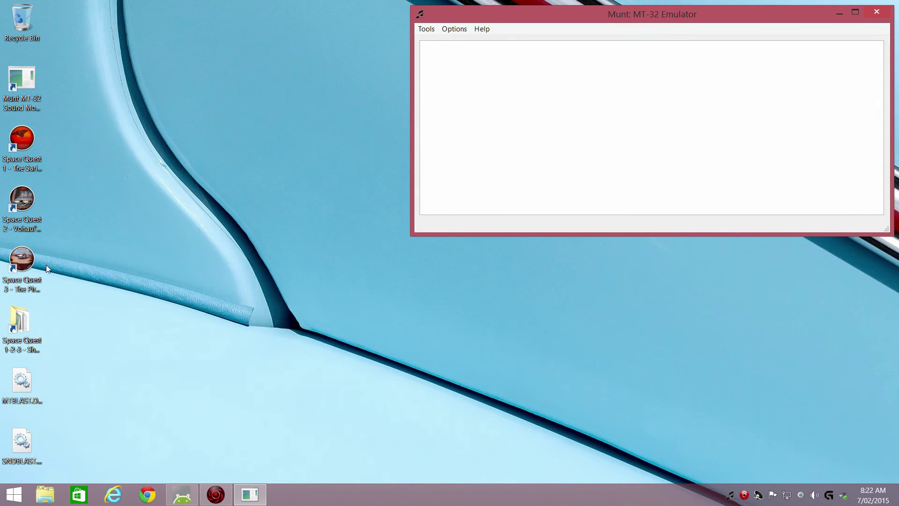
# Step: Open the Space Quest 3 folder inside Space Quest 1-2-3 and locate the MT32.DRV and SNDBLAST.DRV sound drivers
pyautogui.doubleClick(27, 309)
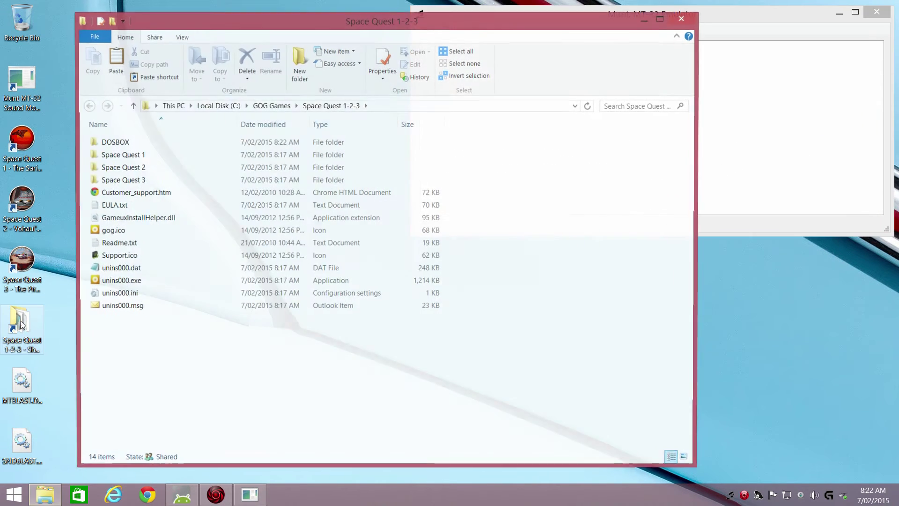
pyautogui.doubleClick(126, 183)
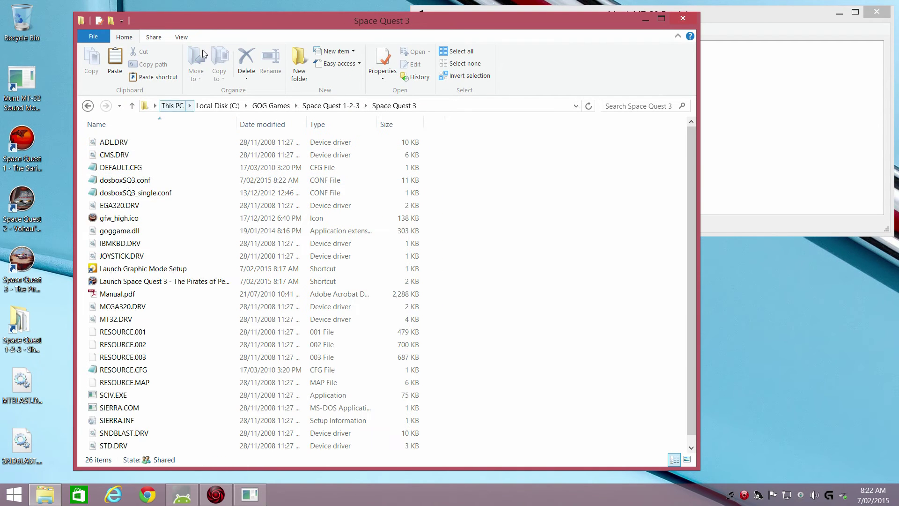
pyautogui.moveTo(218, 27); pyautogui.dragTo(294, 27)
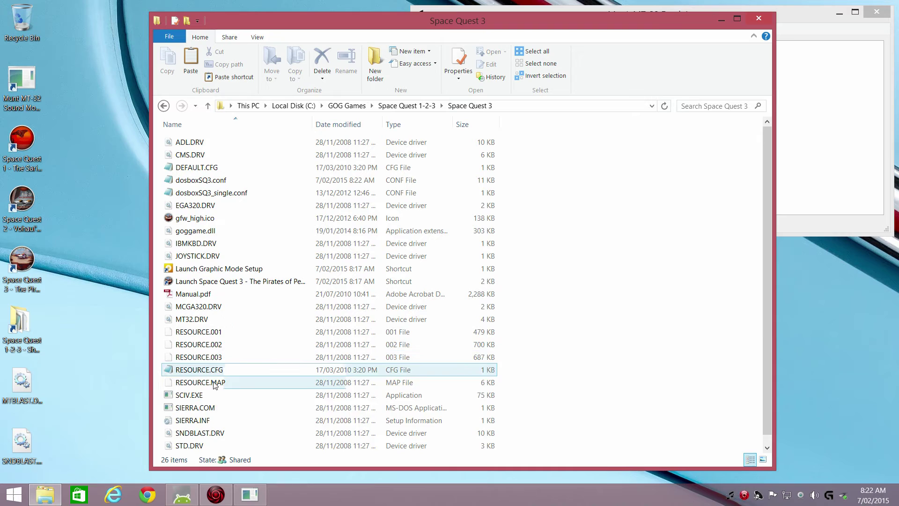
pyautogui.click(209, 434)
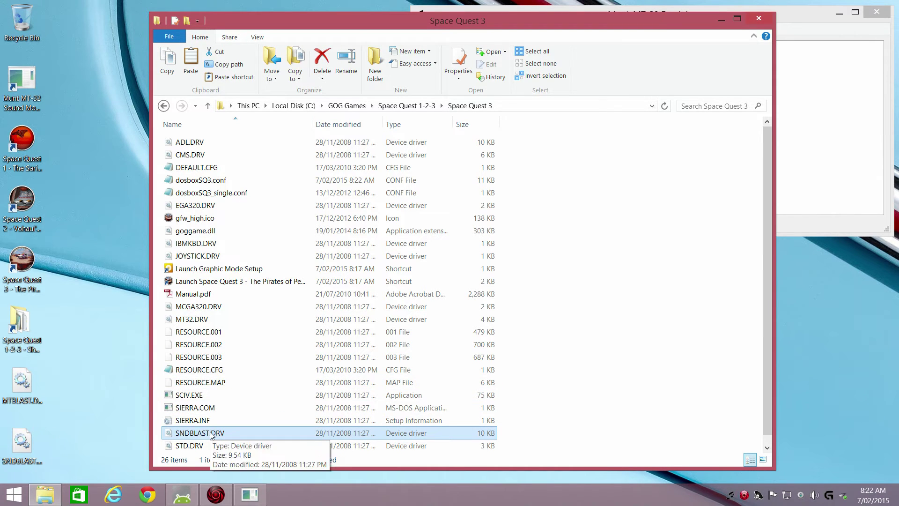
pyautogui.scroll(-1, 206, 327)
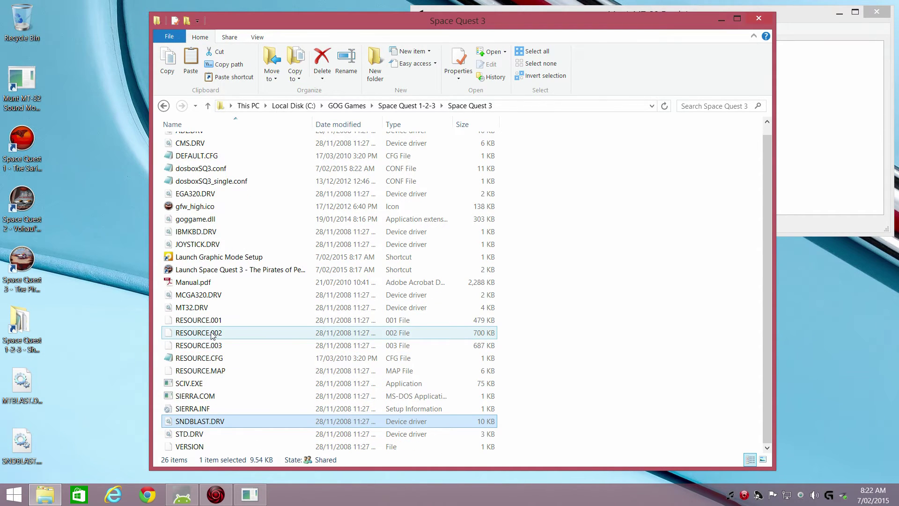
pyautogui.click(191, 311)
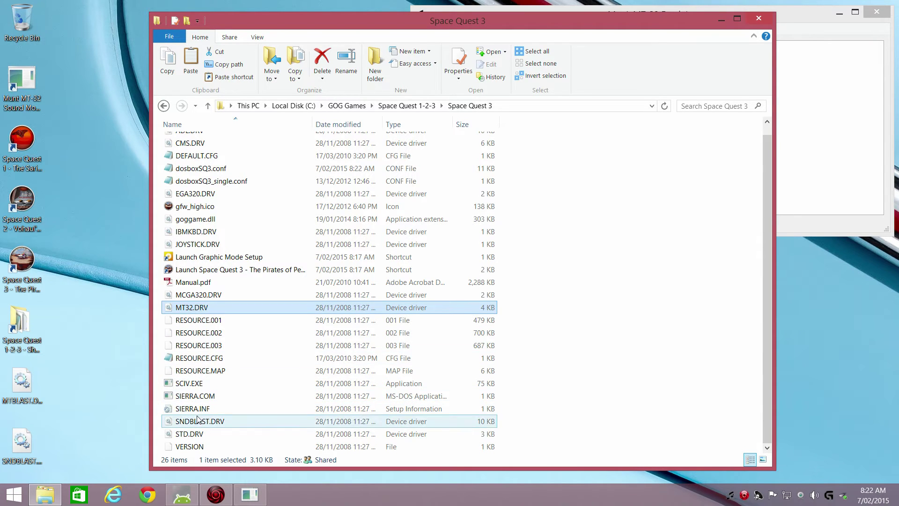
pyautogui.click(191, 422)
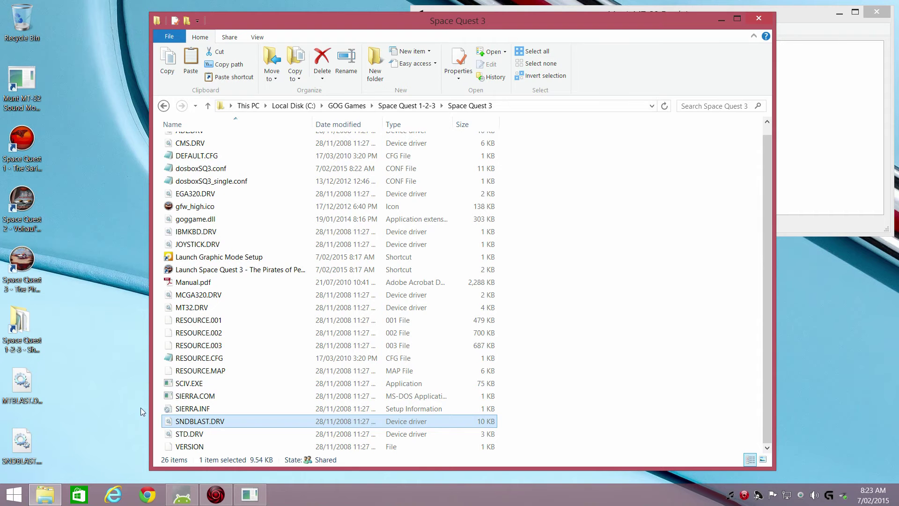
# Step: Move SNDBLAST.DRV and MTBLAST.DRV from the desktop into the Space Quest 3 folder, replacing the existing SNDBLAST.DRV
pyautogui.click(24, 448)
pyautogui.moveTo(24, 449); pyautogui.dragTo(283, 401)
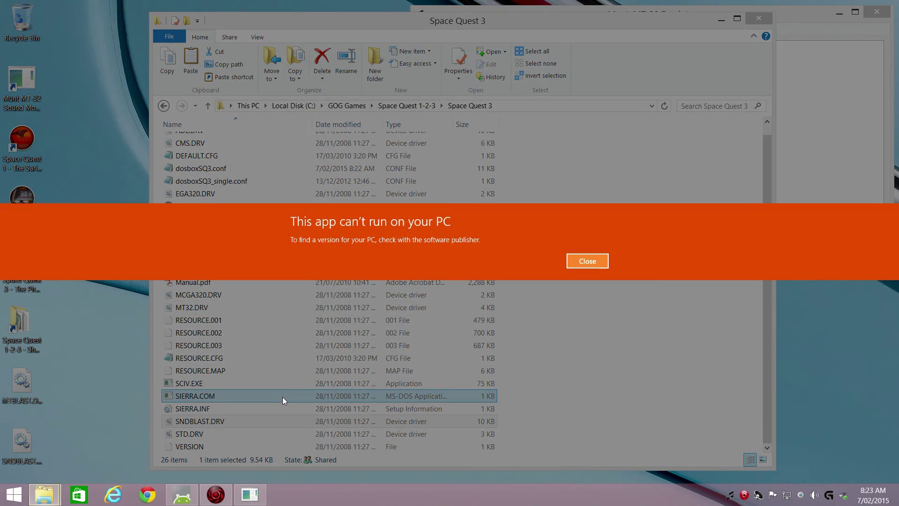
pyautogui.click(583, 261)
pyautogui.moveTo(22, 445); pyautogui.dragTo(545, 429)
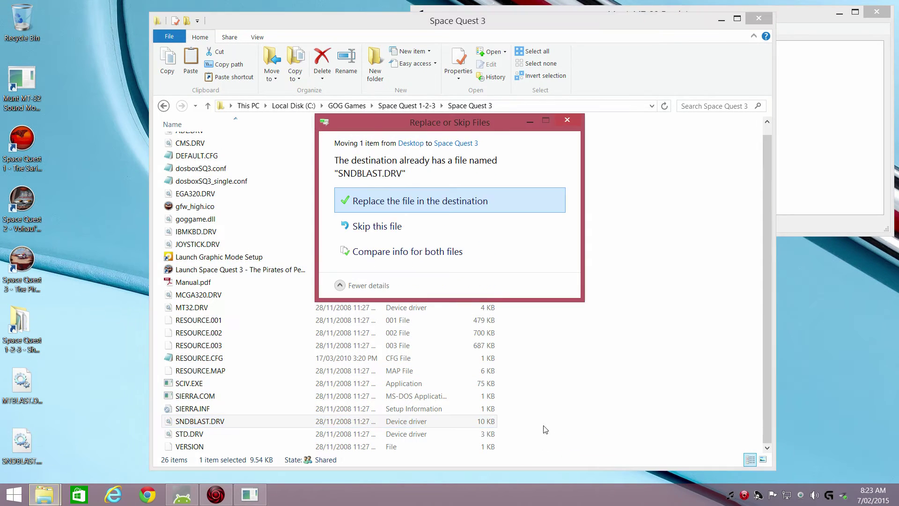
pyautogui.click(388, 206)
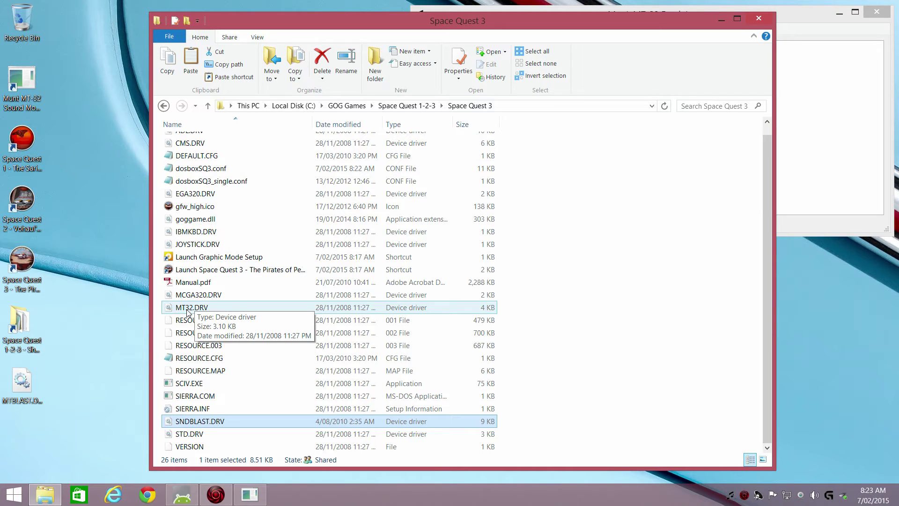
pyautogui.click(16, 411)
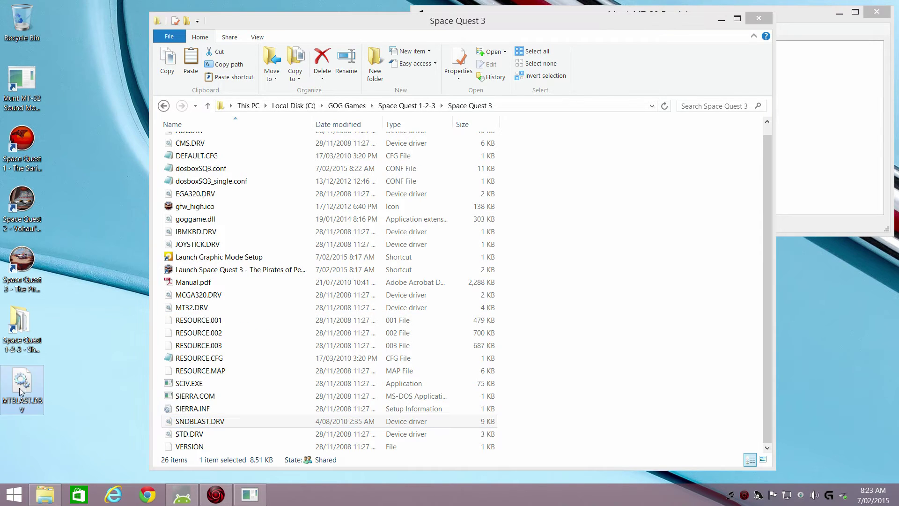
pyautogui.moveTo(16, 411); pyautogui.dragTo(61, 421)
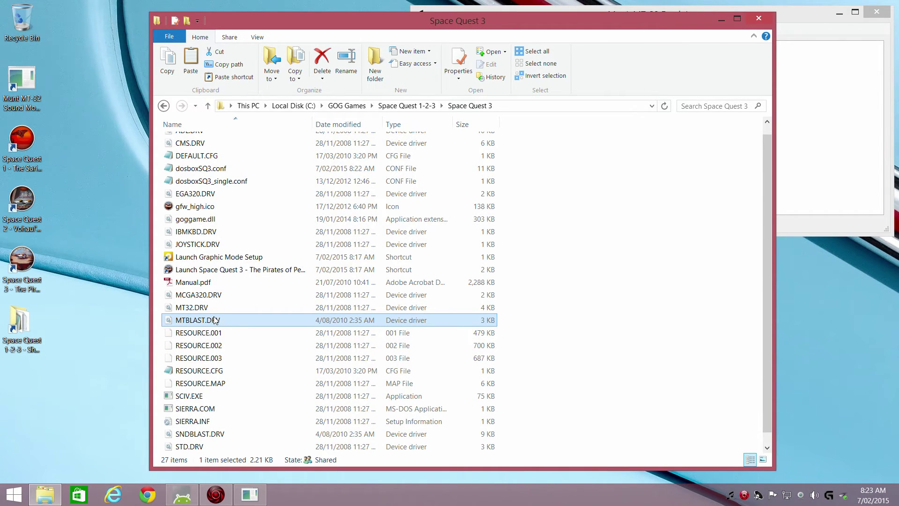
# Step: Open RESOURCE.CFG from the Space Quest 3 folder and set soundDrv to MTBLAST.DRV
pyautogui.click(211, 257)
pyautogui.scroll(1, 202, 260)
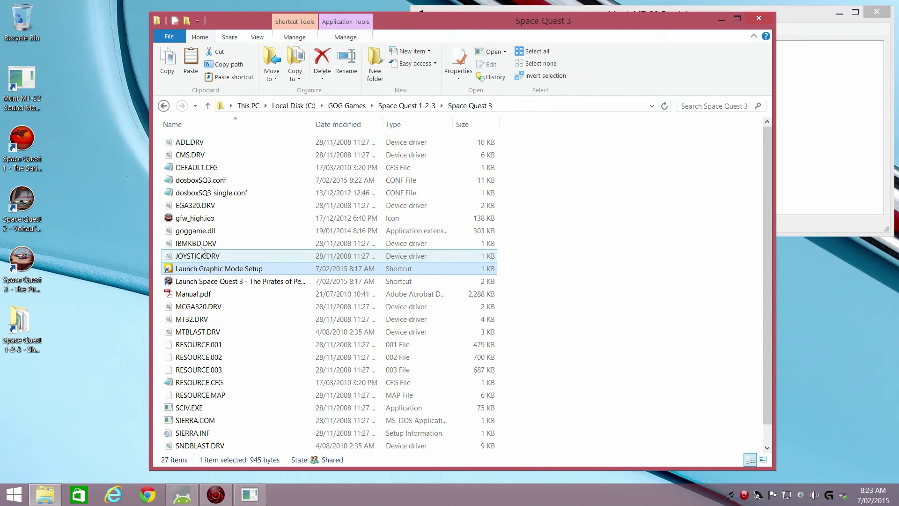
pyautogui.doubleClick(191, 384)
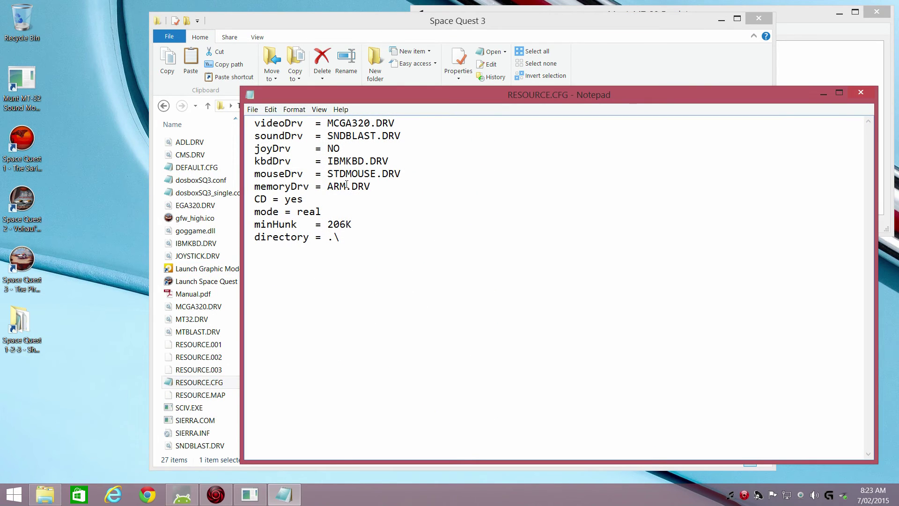
pyautogui.moveTo(328, 136); pyautogui.dragTo(378, 136)
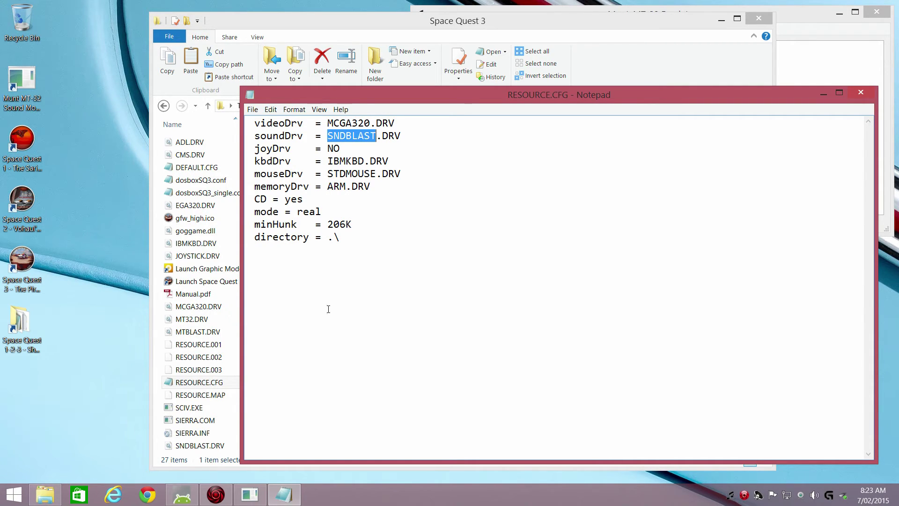
pyautogui.write('MTBLAST')
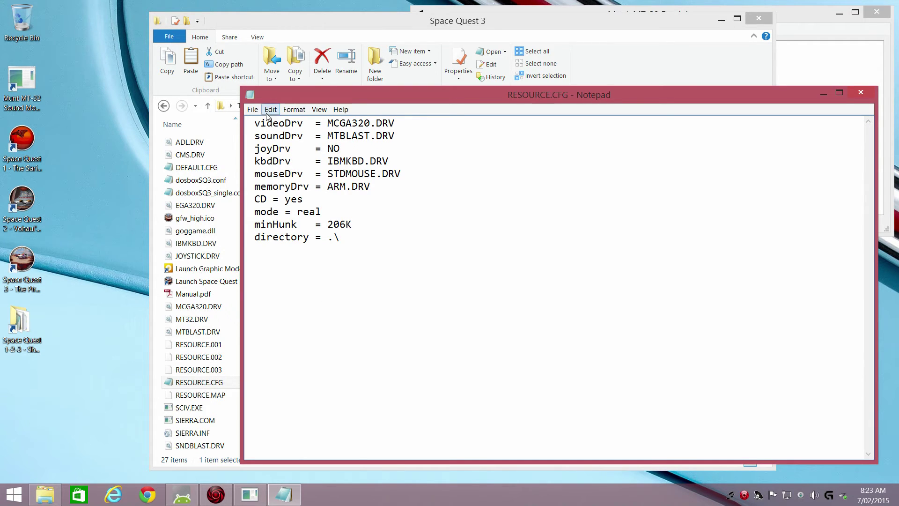
# Step: Save and close RESOURCE.CFG, and close the Space Quest 3 folder
pyautogui.click(252, 109)
pyautogui.click(270, 144)
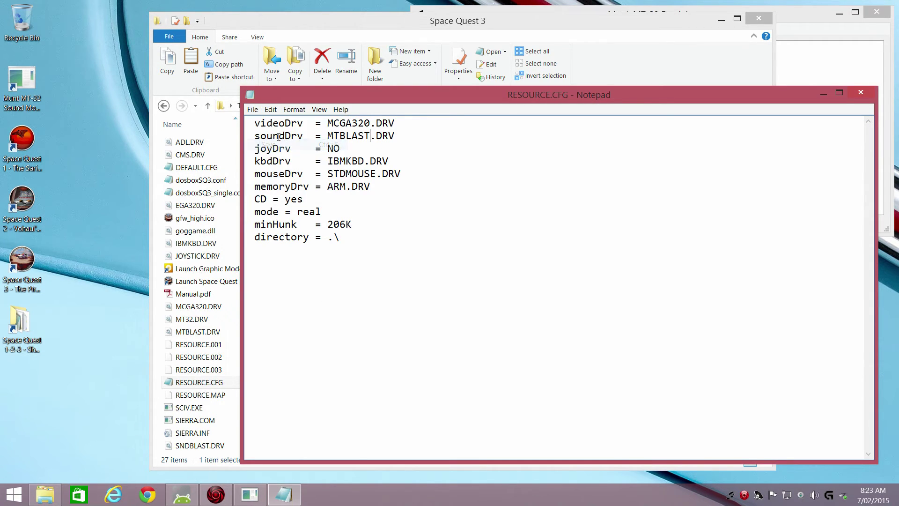
pyautogui.click(860, 91)
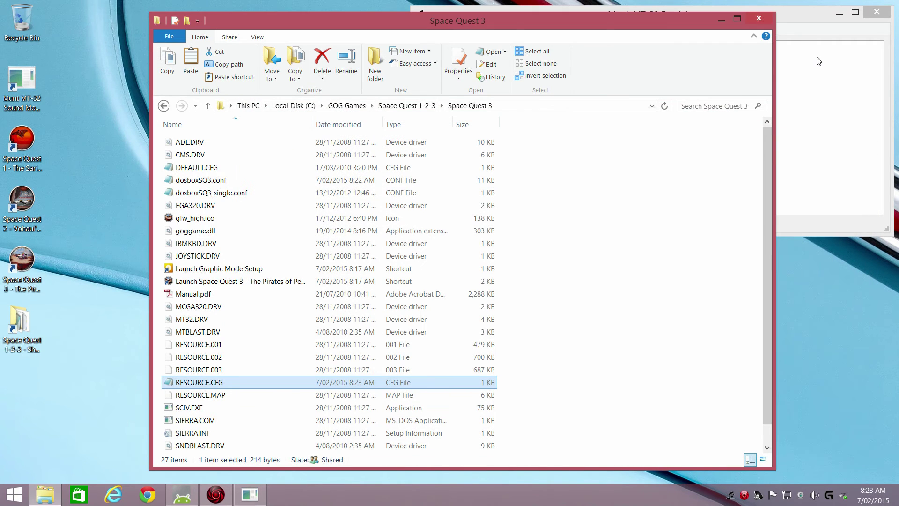
pyautogui.click(764, 19)
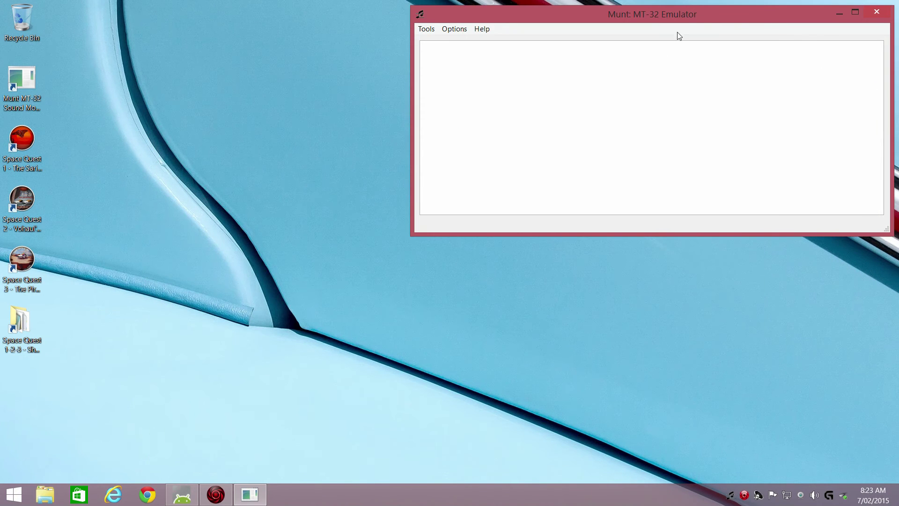
# Step: Launch Space Quest 3 from the desktop with the Munt emulator open and switch the game to full screen
pyautogui.moveTo(723, 15); pyautogui.dragTo(726, 13)
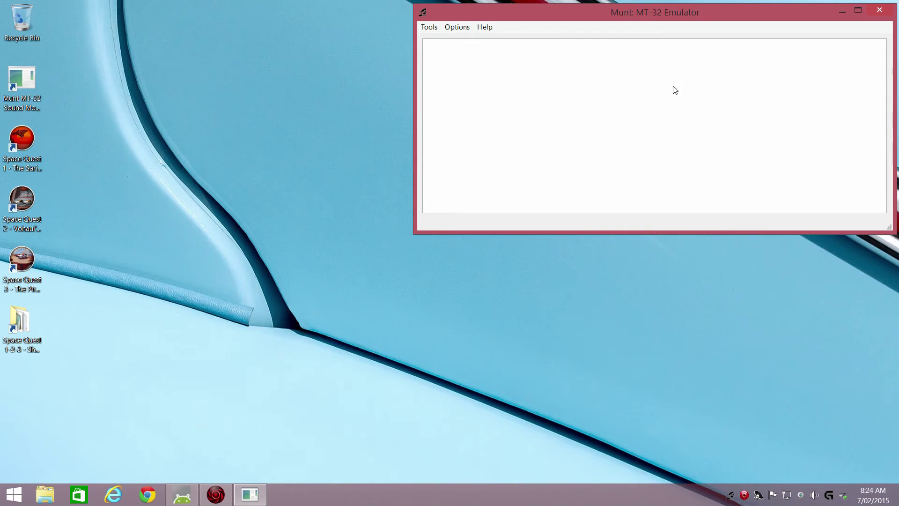
pyautogui.doubleClick(21, 265)
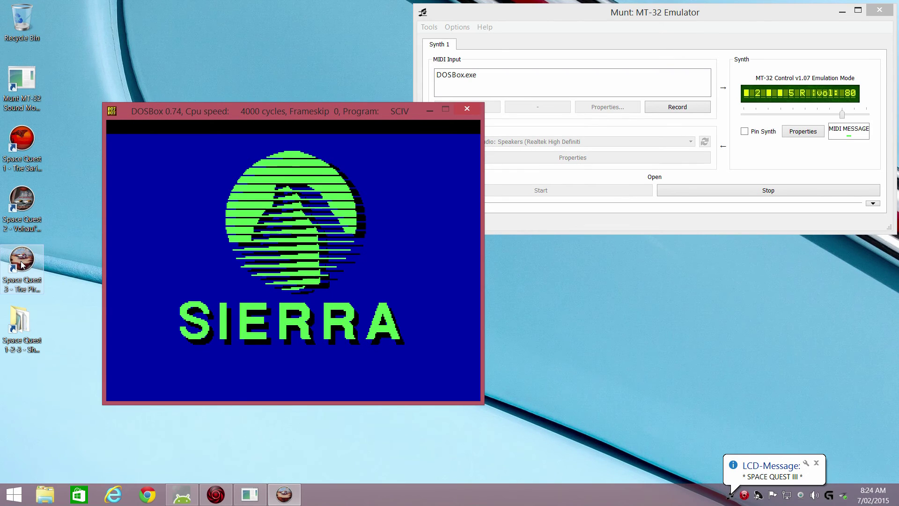
pyautogui.hotkey('alt', 'Return')
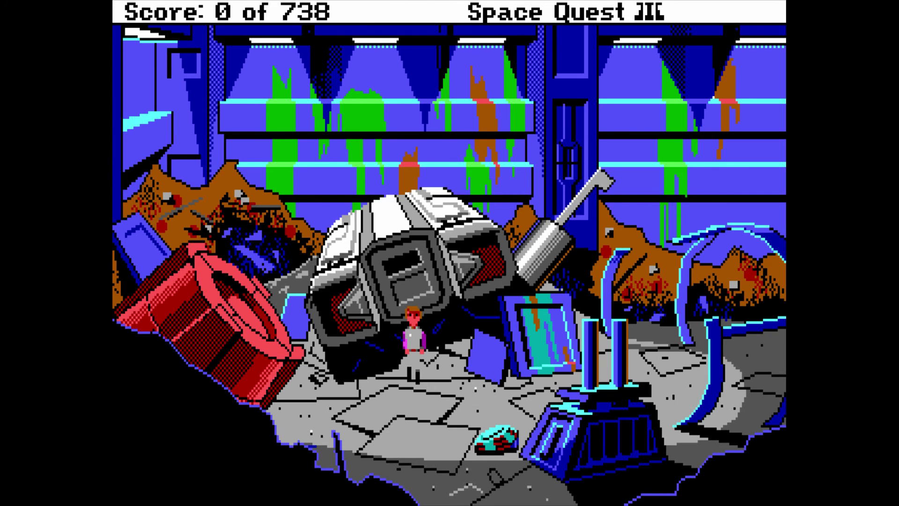
# Step: Quit Space Quest 3 from within the game and confirm the exit
pyautogui.press('Escape')
pyautogui.press('Right')
pyautogui.press('Down')
pyautogui.press('Down')
pyautogui.press('Down')
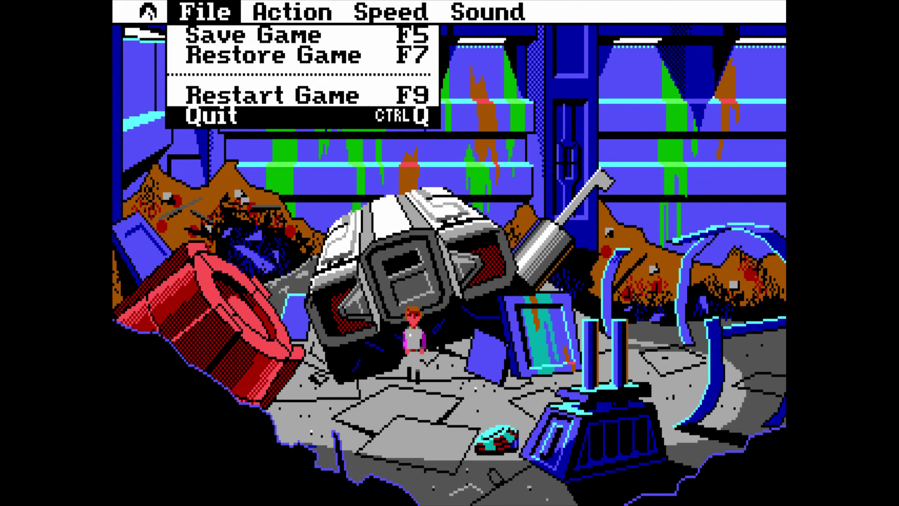
pyautogui.press('Return')
pyautogui.press('Return')
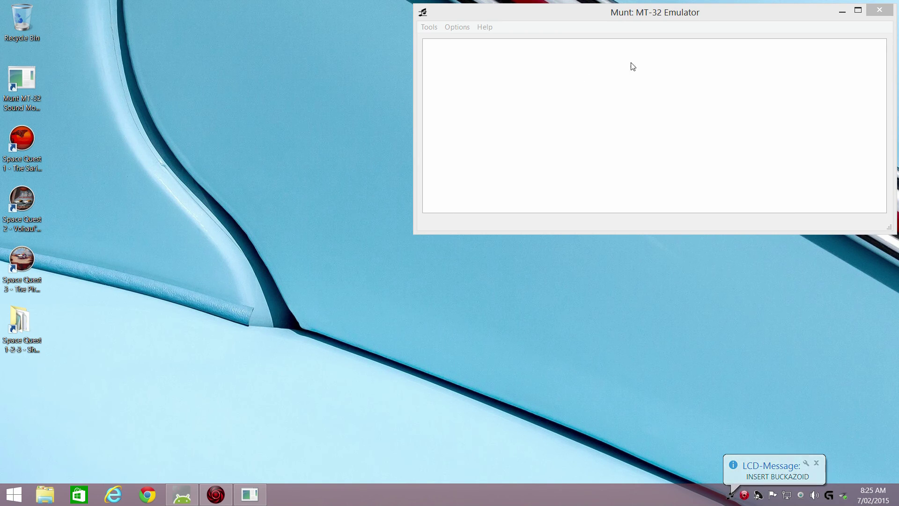
# Step: Examine which control and PCM ROMs are selected in Munt's ROM configuration, and cancel without changing them
pyautogui.click(458, 28)
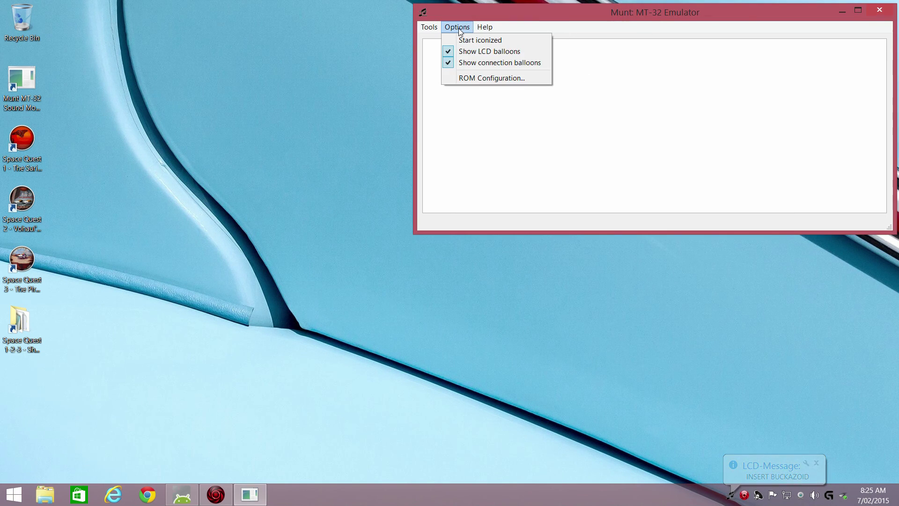
pyautogui.click(474, 80)
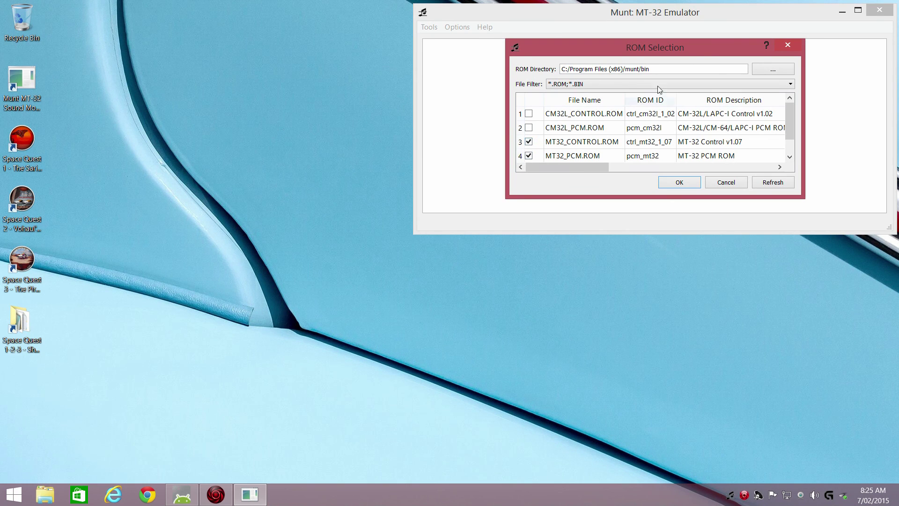
pyautogui.moveTo(709, 47); pyautogui.dragTo(653, 85)
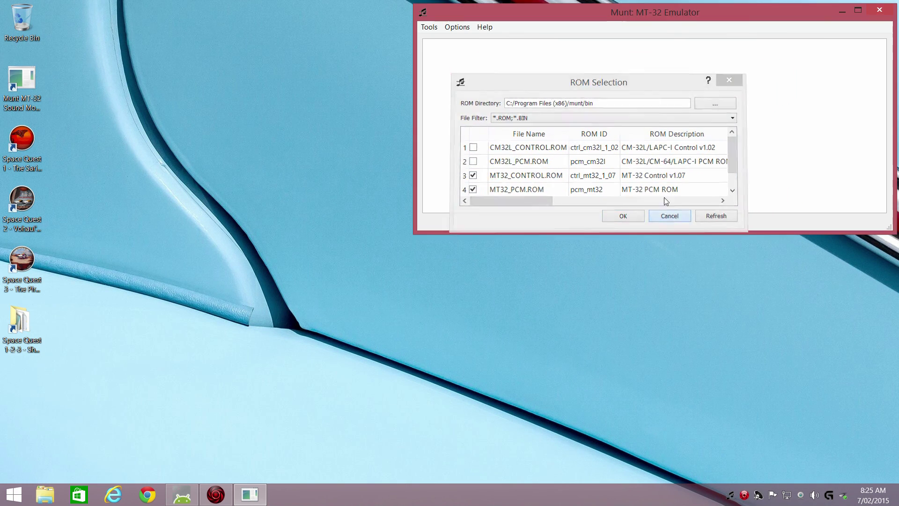
pyautogui.click(667, 214)
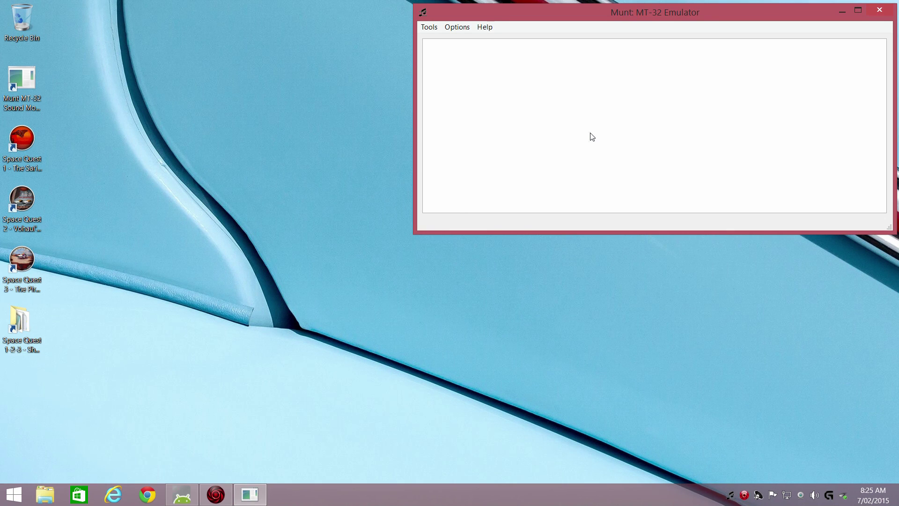